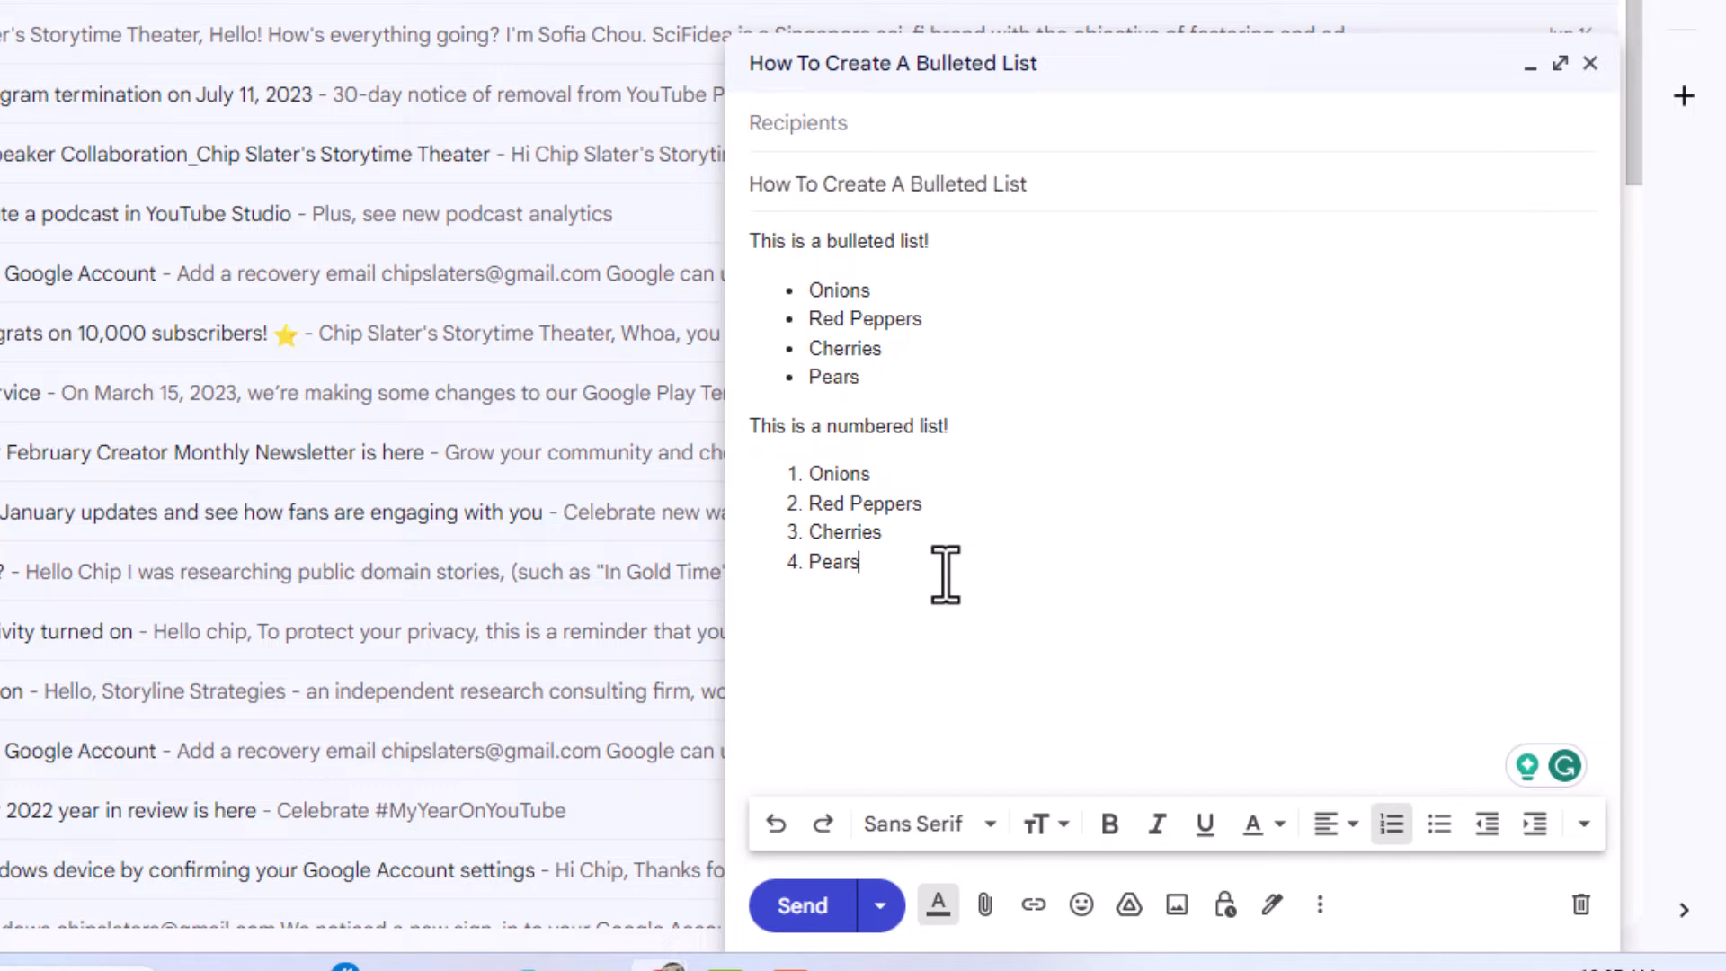
- End the numbered list and write the plain line 'This is a bulleted list'
{"action": "left_click", "coordinate": [828, 609]}
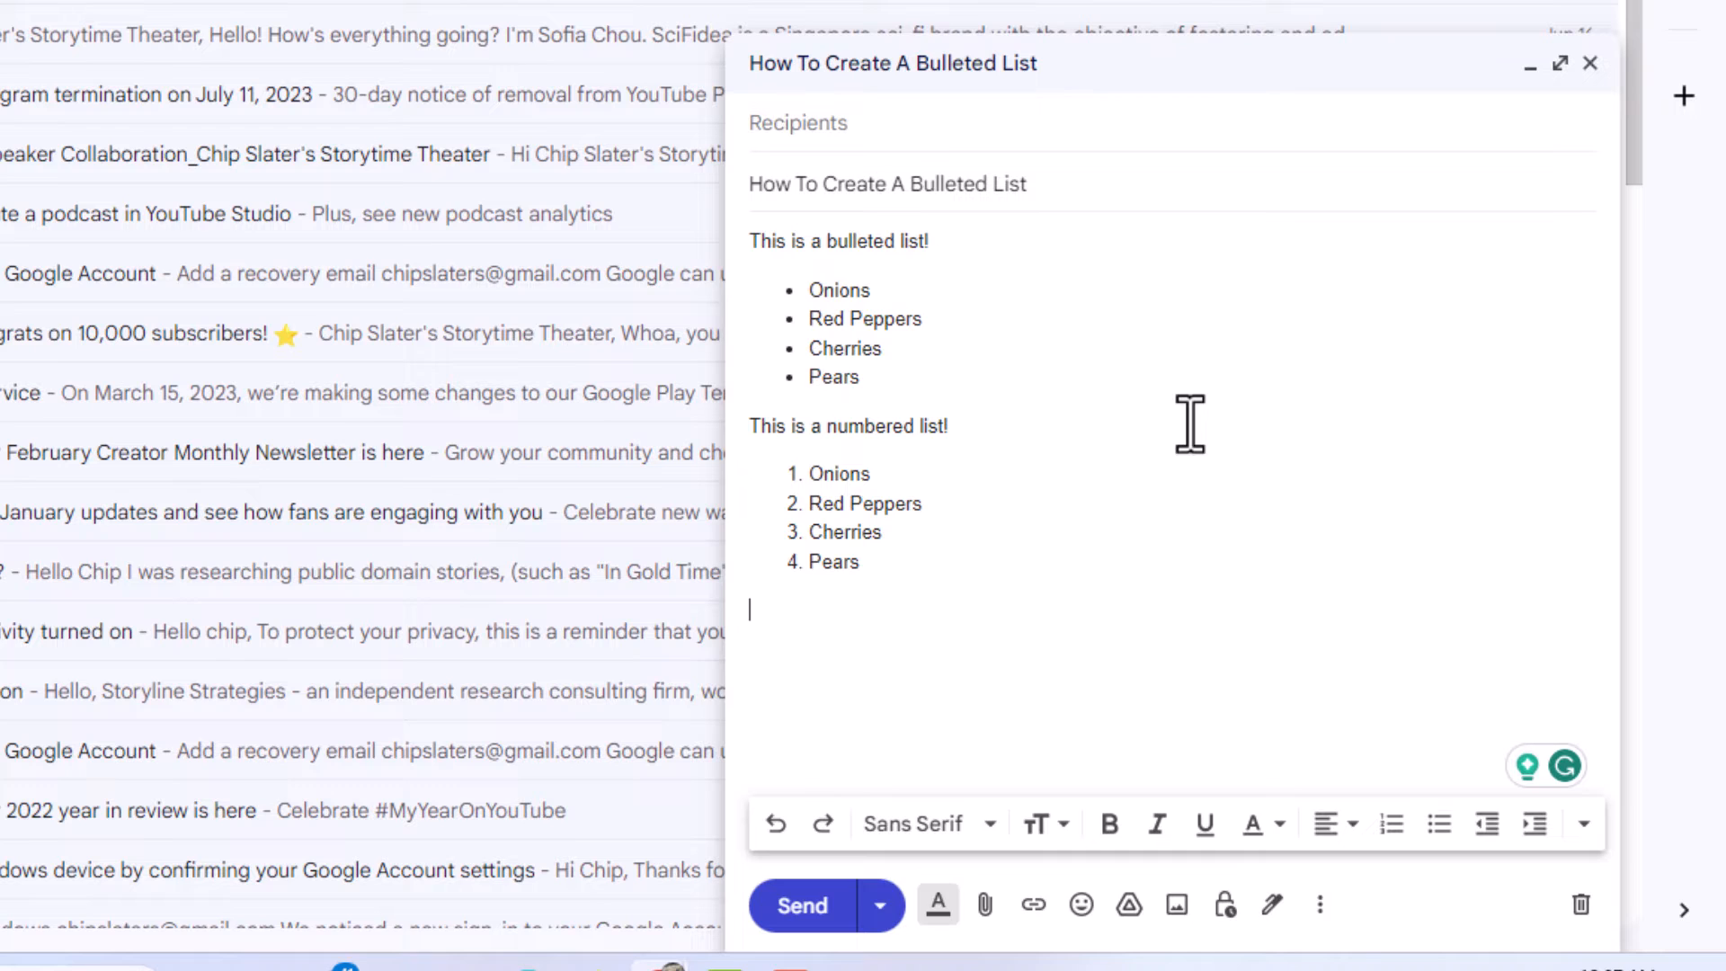
{"action": "type", "text": "This is a bulleted l"}
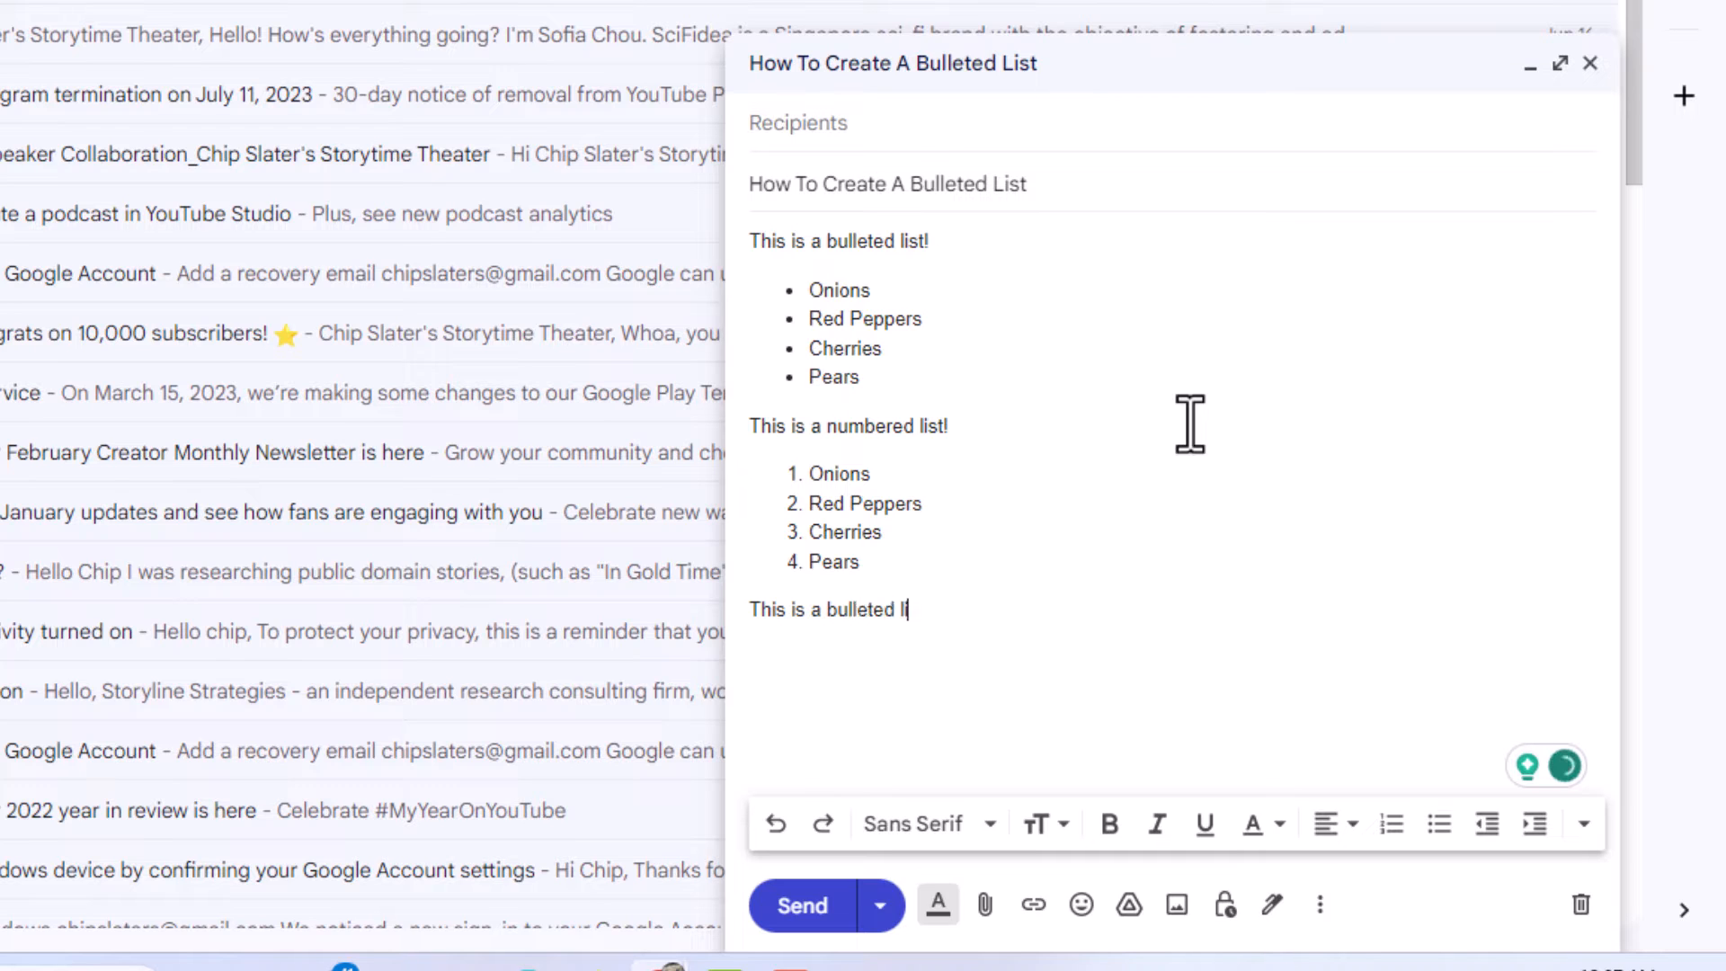
{"action": "type", "text": "ist"}
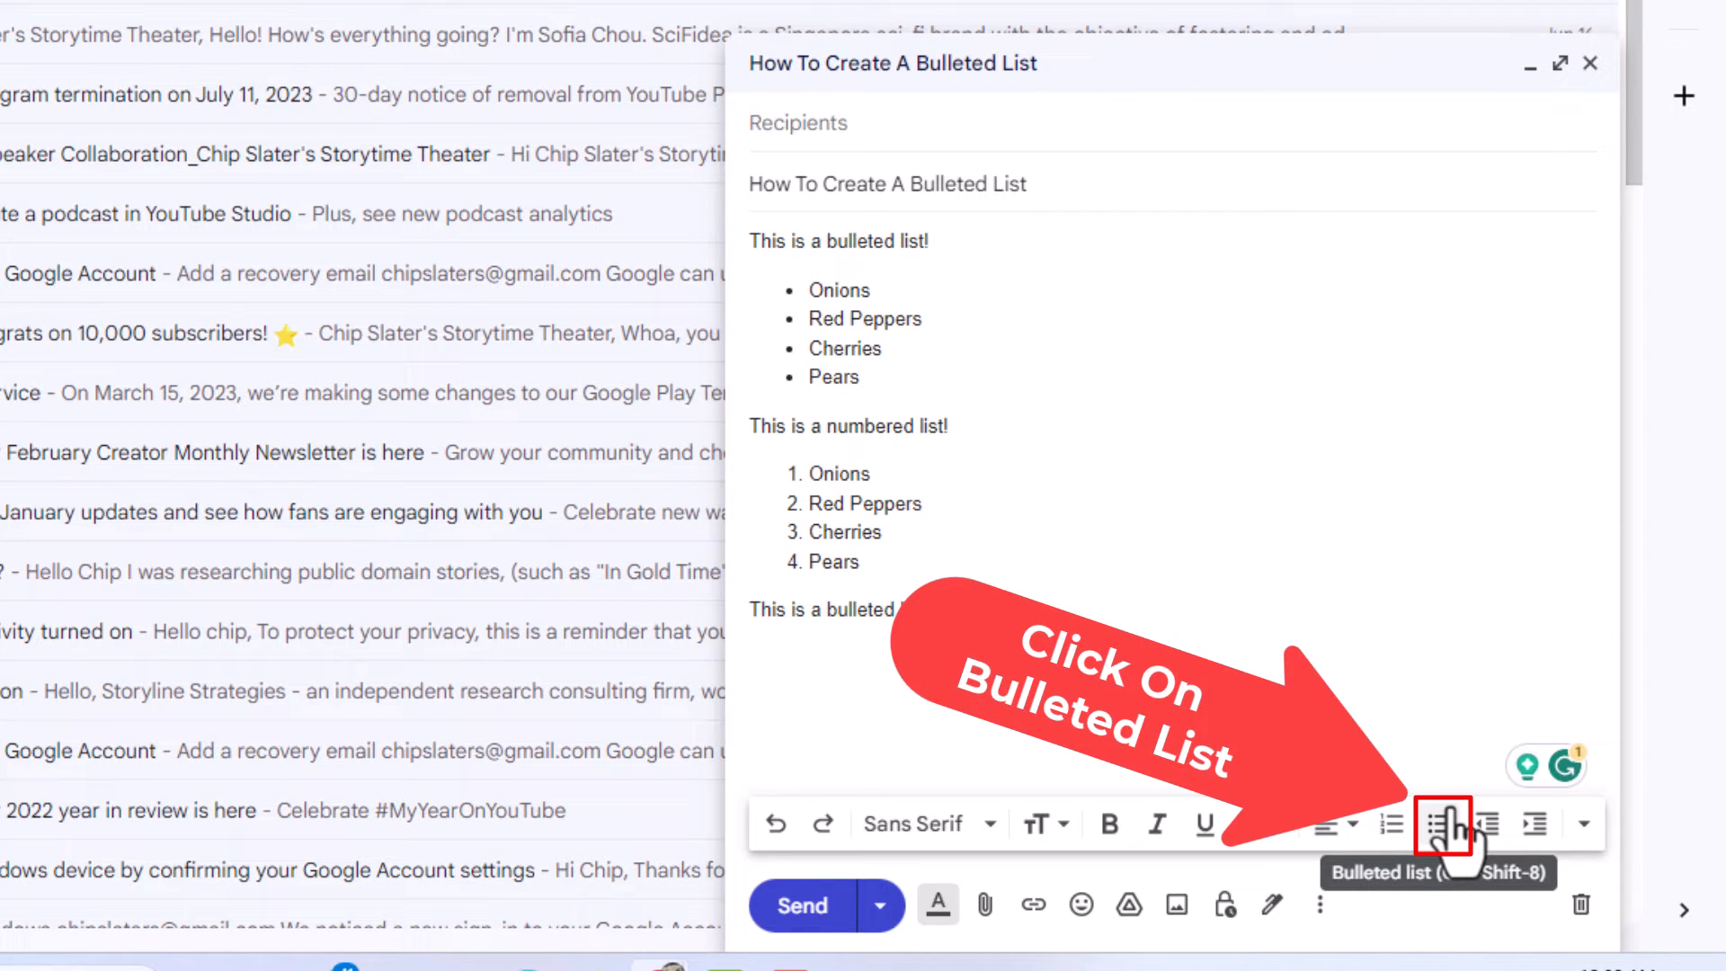
- Start a bulleted list and enter the items One, Two and Three
{"action": "left_click", "coordinate": [1440, 823]}
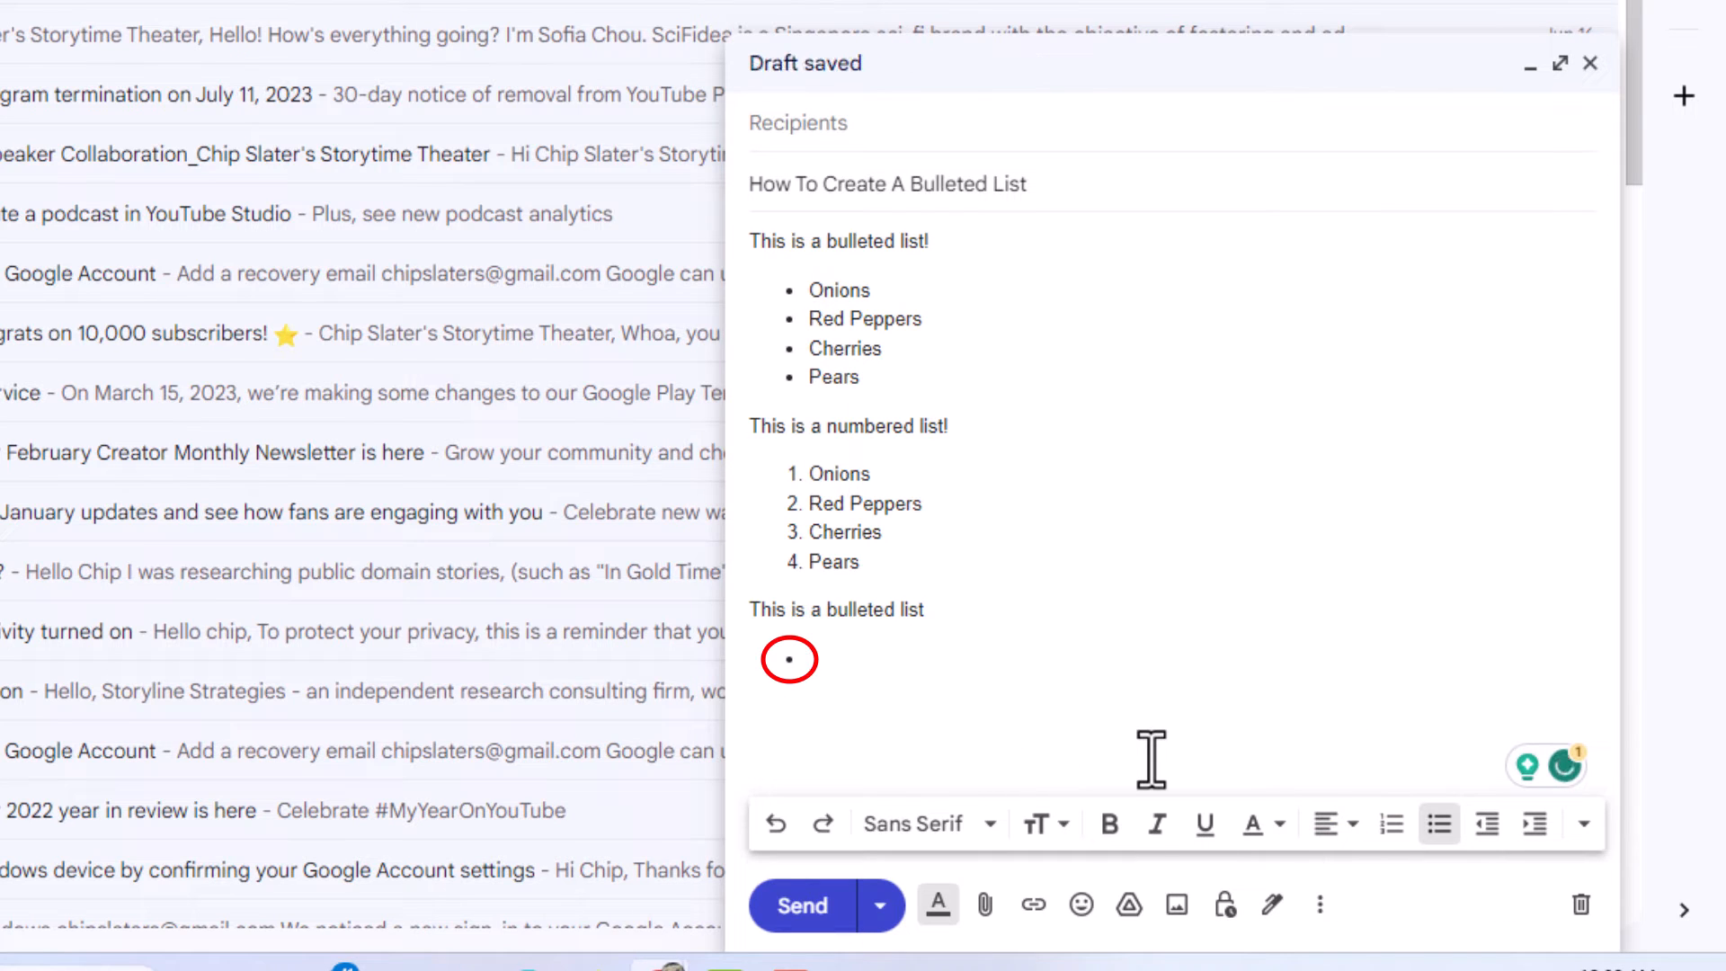
{"action": "type", "text": "One "}
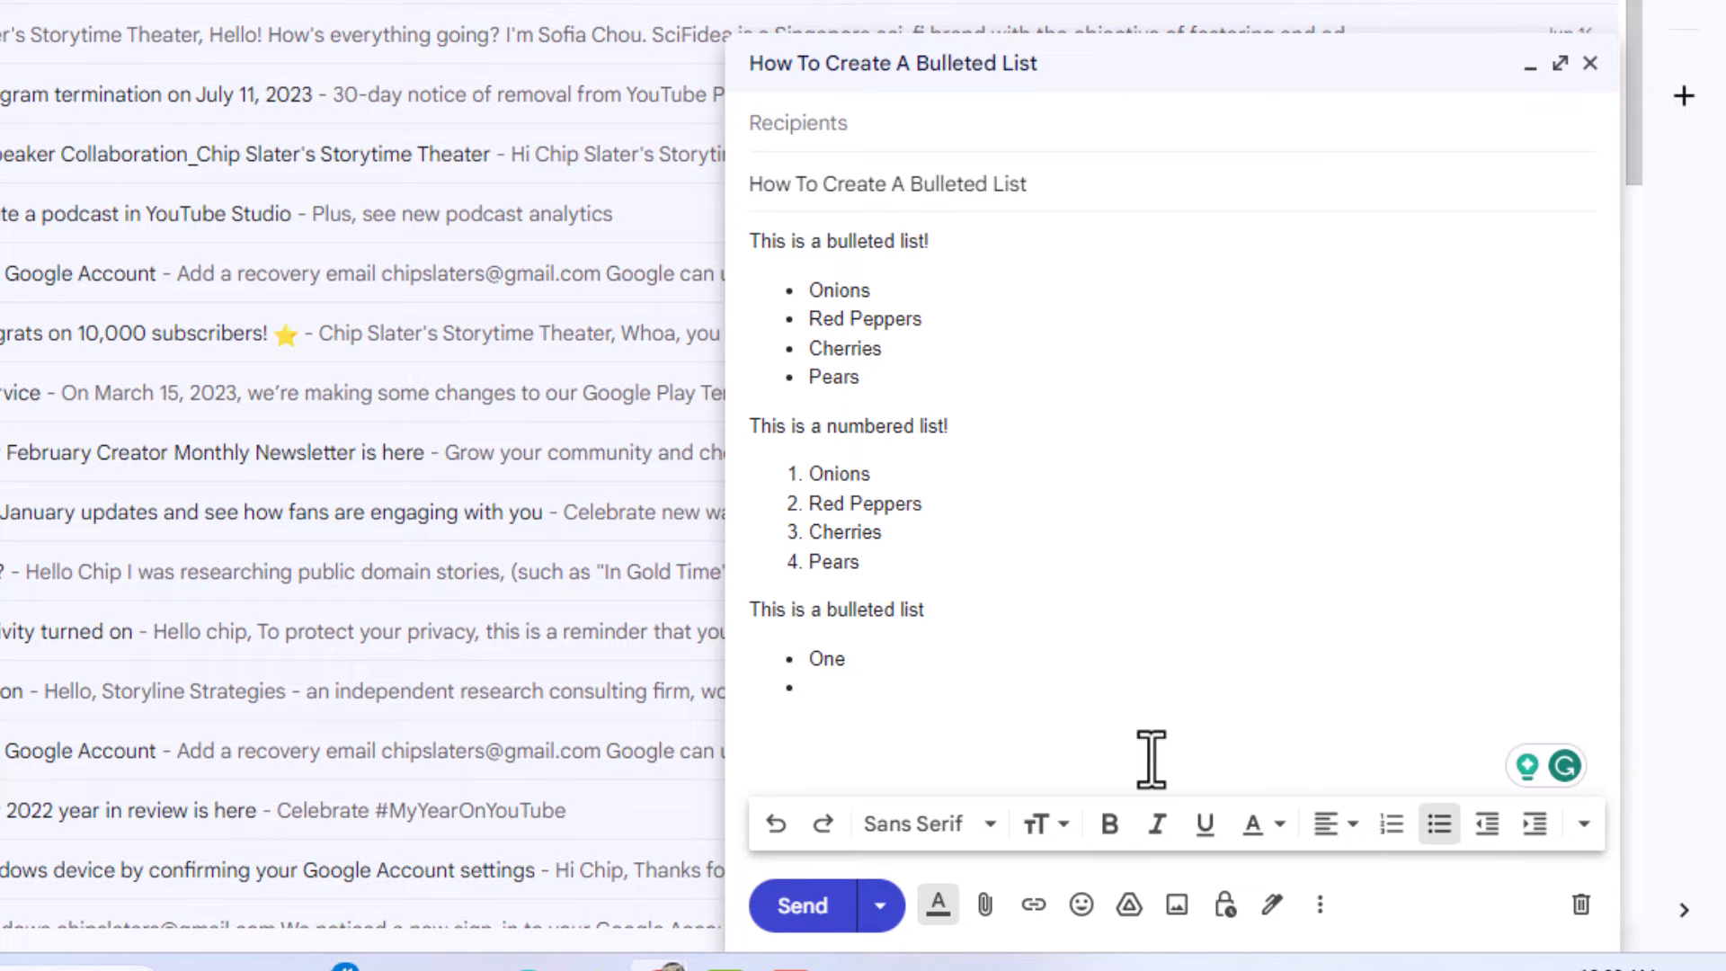
{"action": "type", "text": "Tw"}
{"action": "type", "text": "o "}
{"action": "type", "text": "Th"}
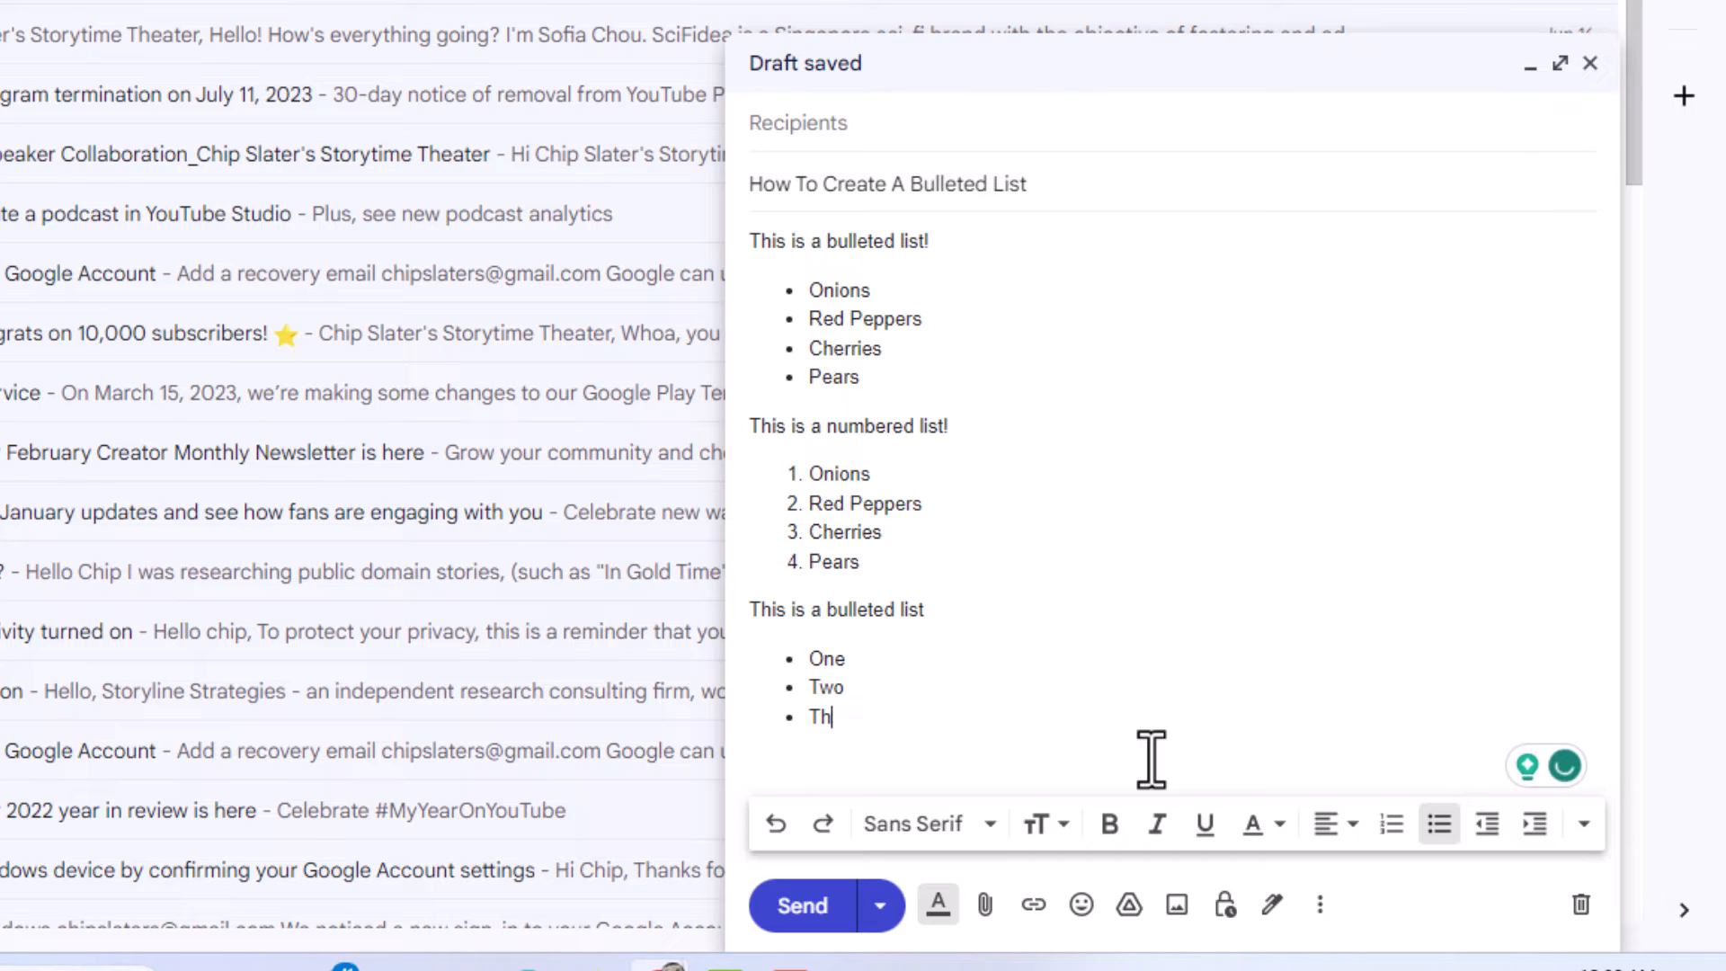
{"action": "type", "text": "ree"}
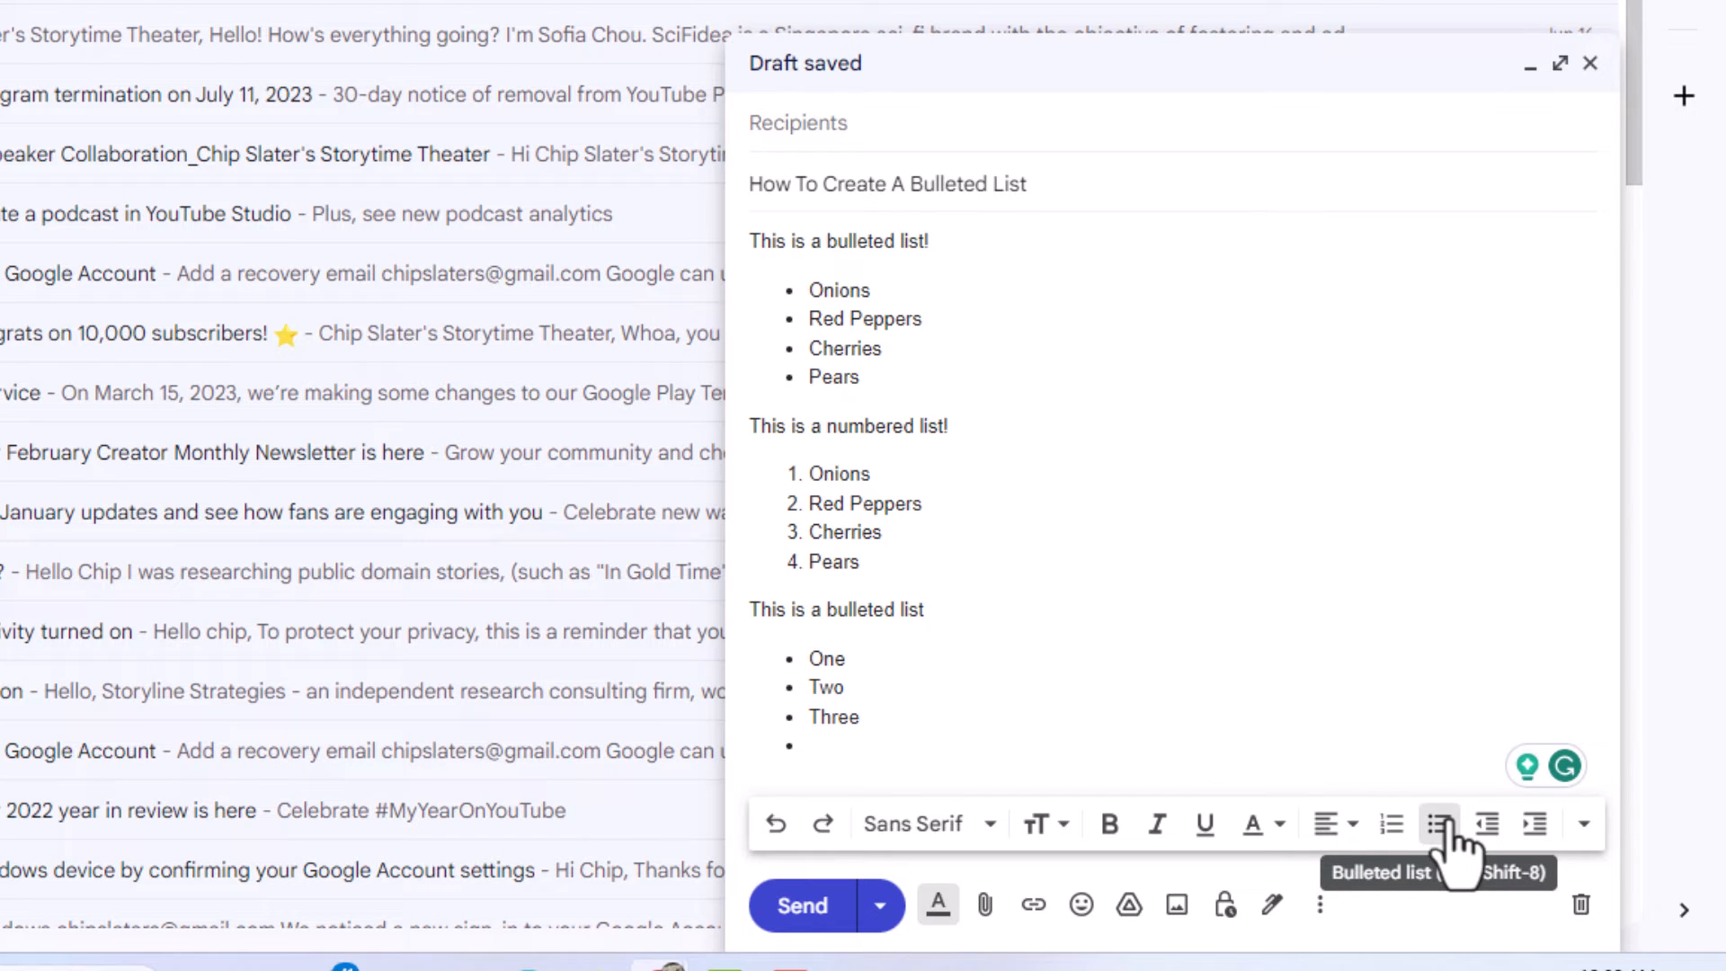
- Drop the empty bullet, write 'This is a numbered List' and move to a new line
{"action": "left_click", "coordinate": [1441, 825]}
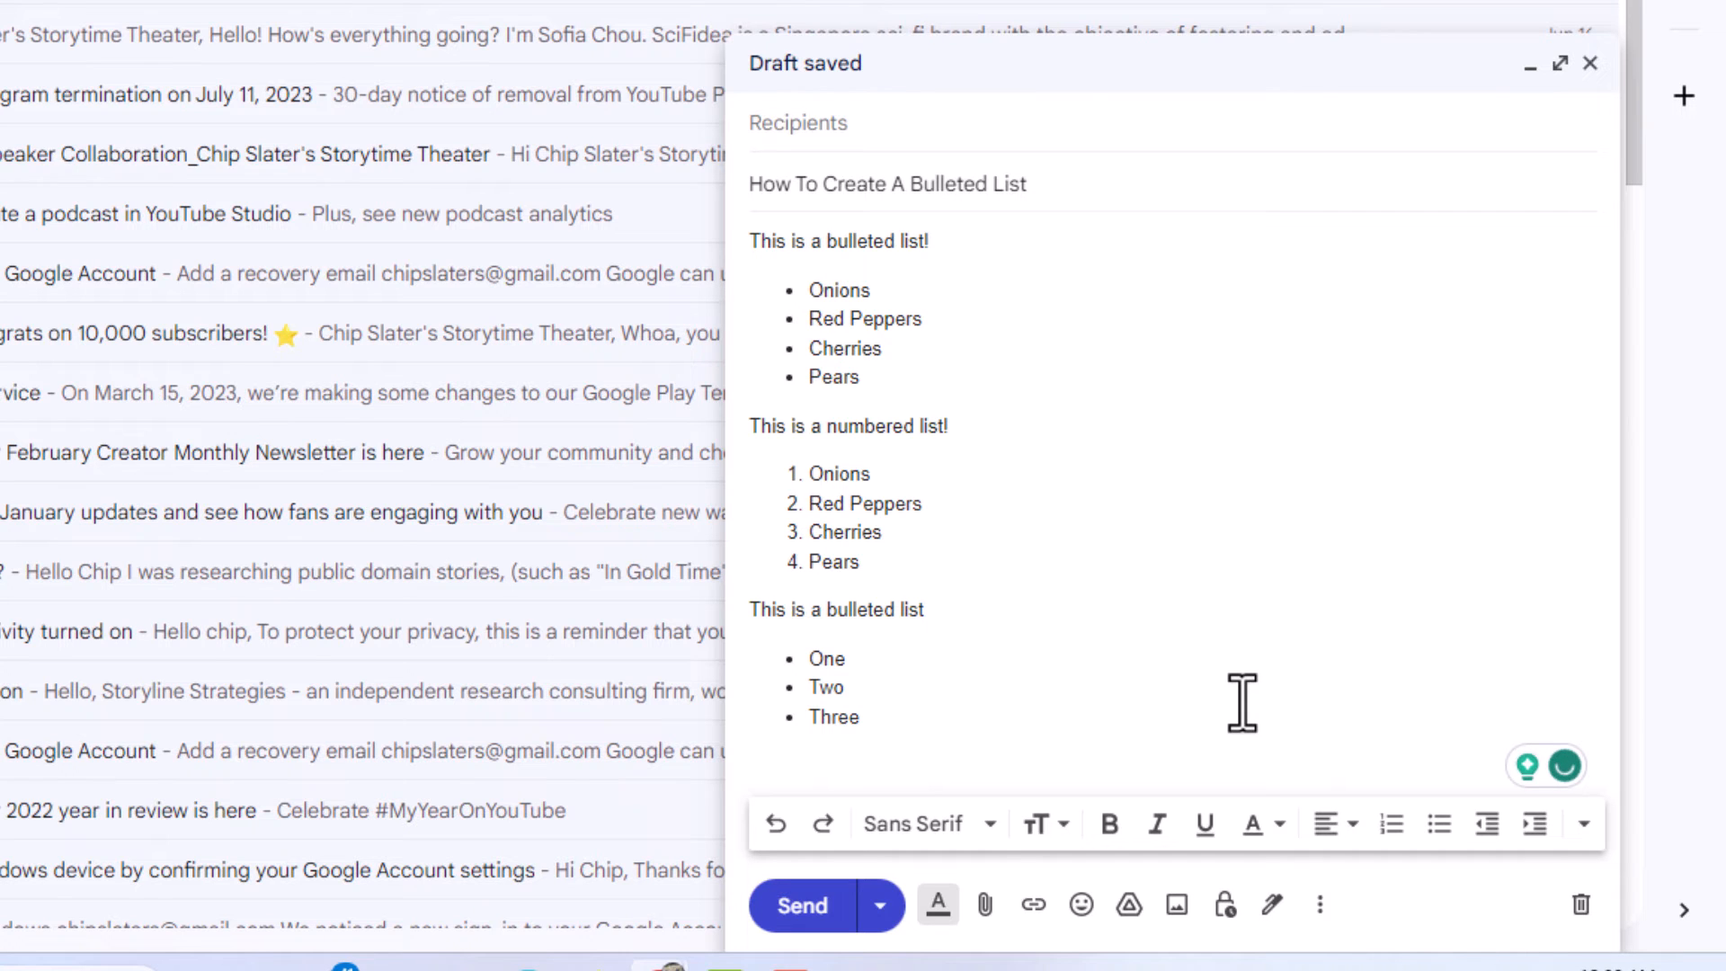
{"action": "type", "text": "This is a numbered List"}
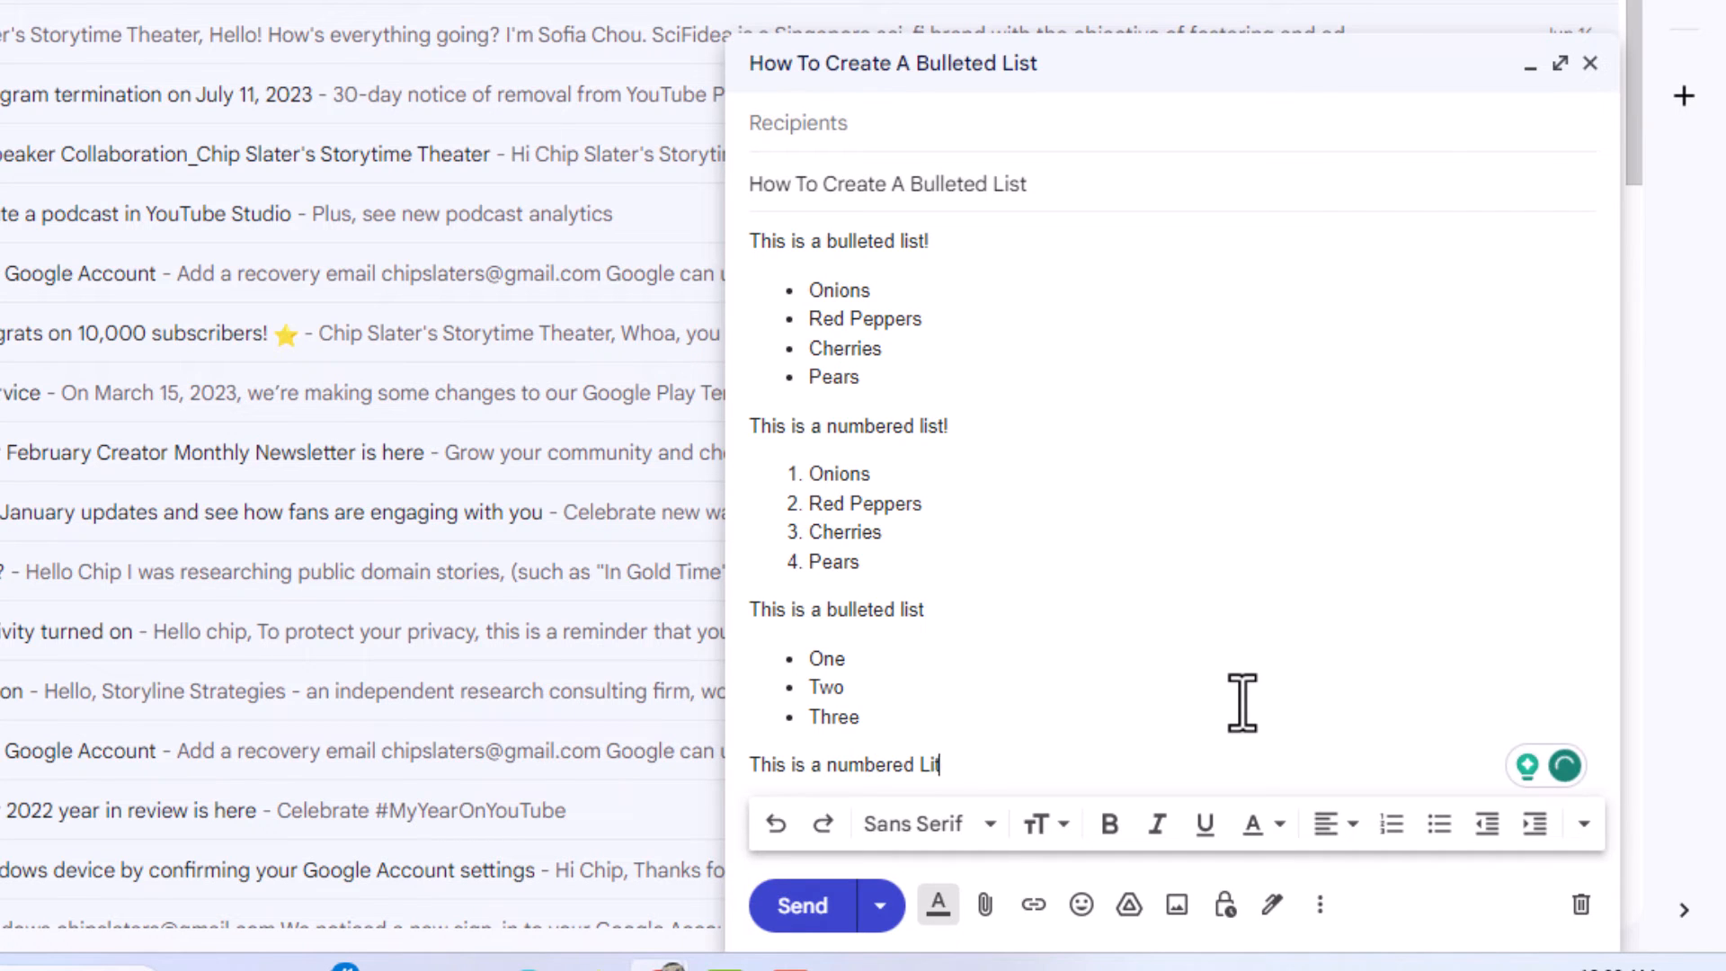
{"action": "type", "text": "s"}
{"action": "key", "text": "Return"}
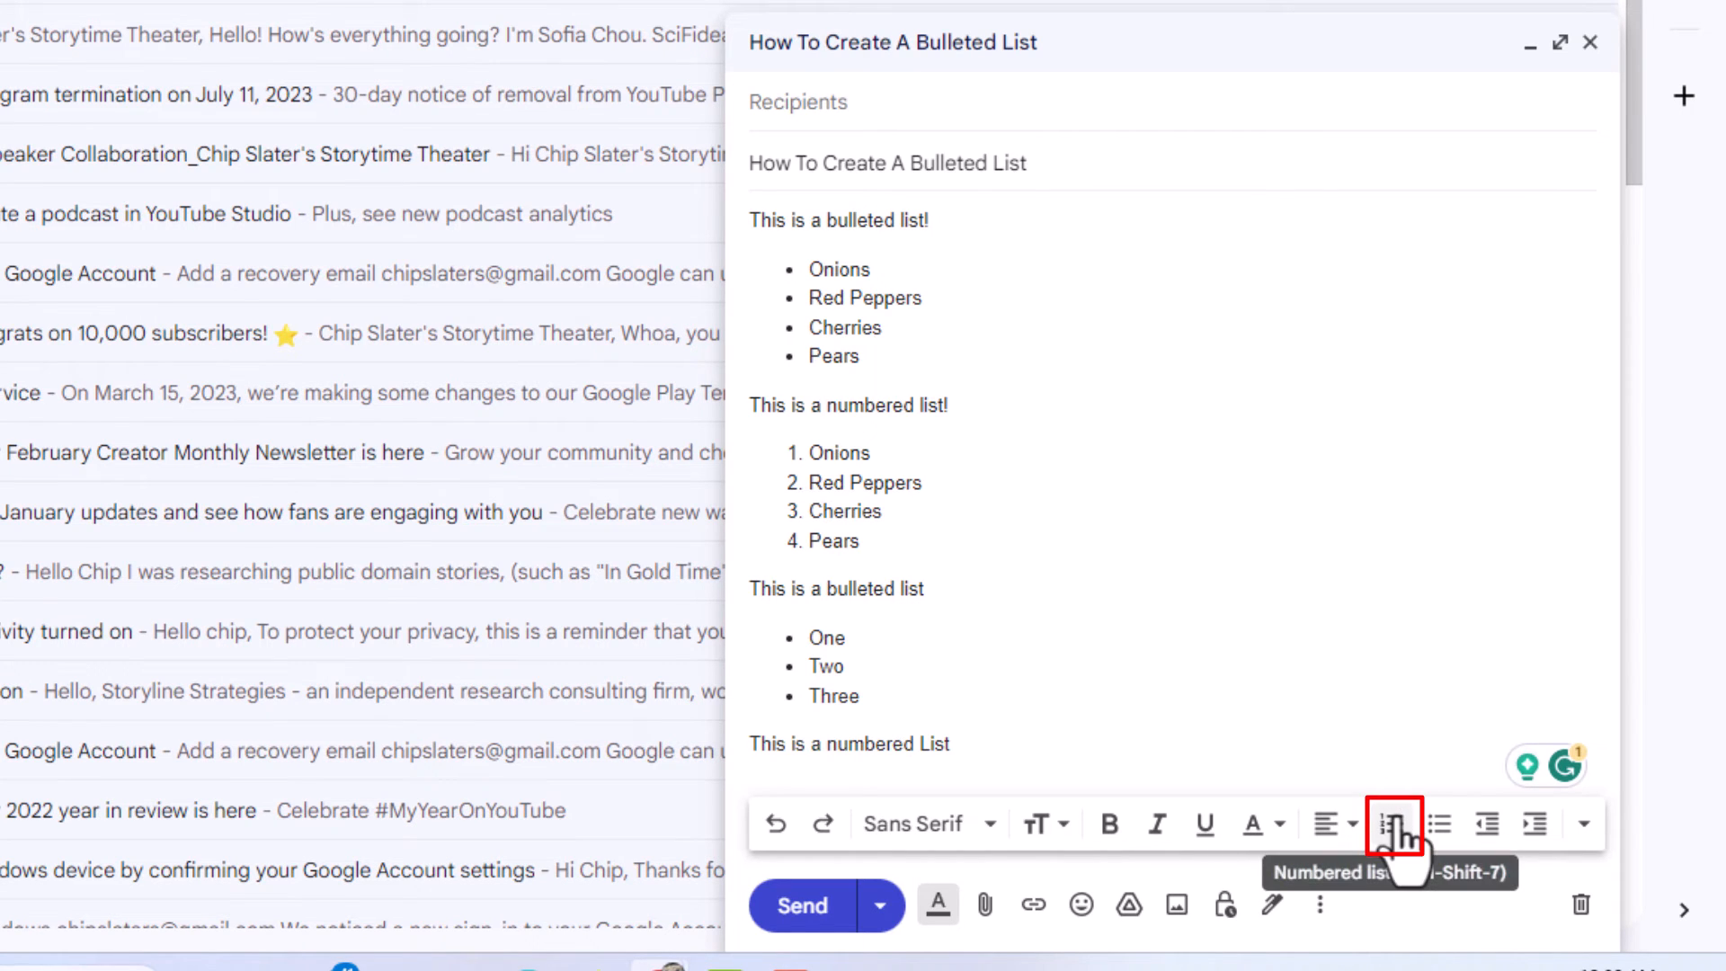
- Create a numbered list with items One, Two and Three, then switch numbering off
{"action": "left_click", "coordinate": [1393, 824]}
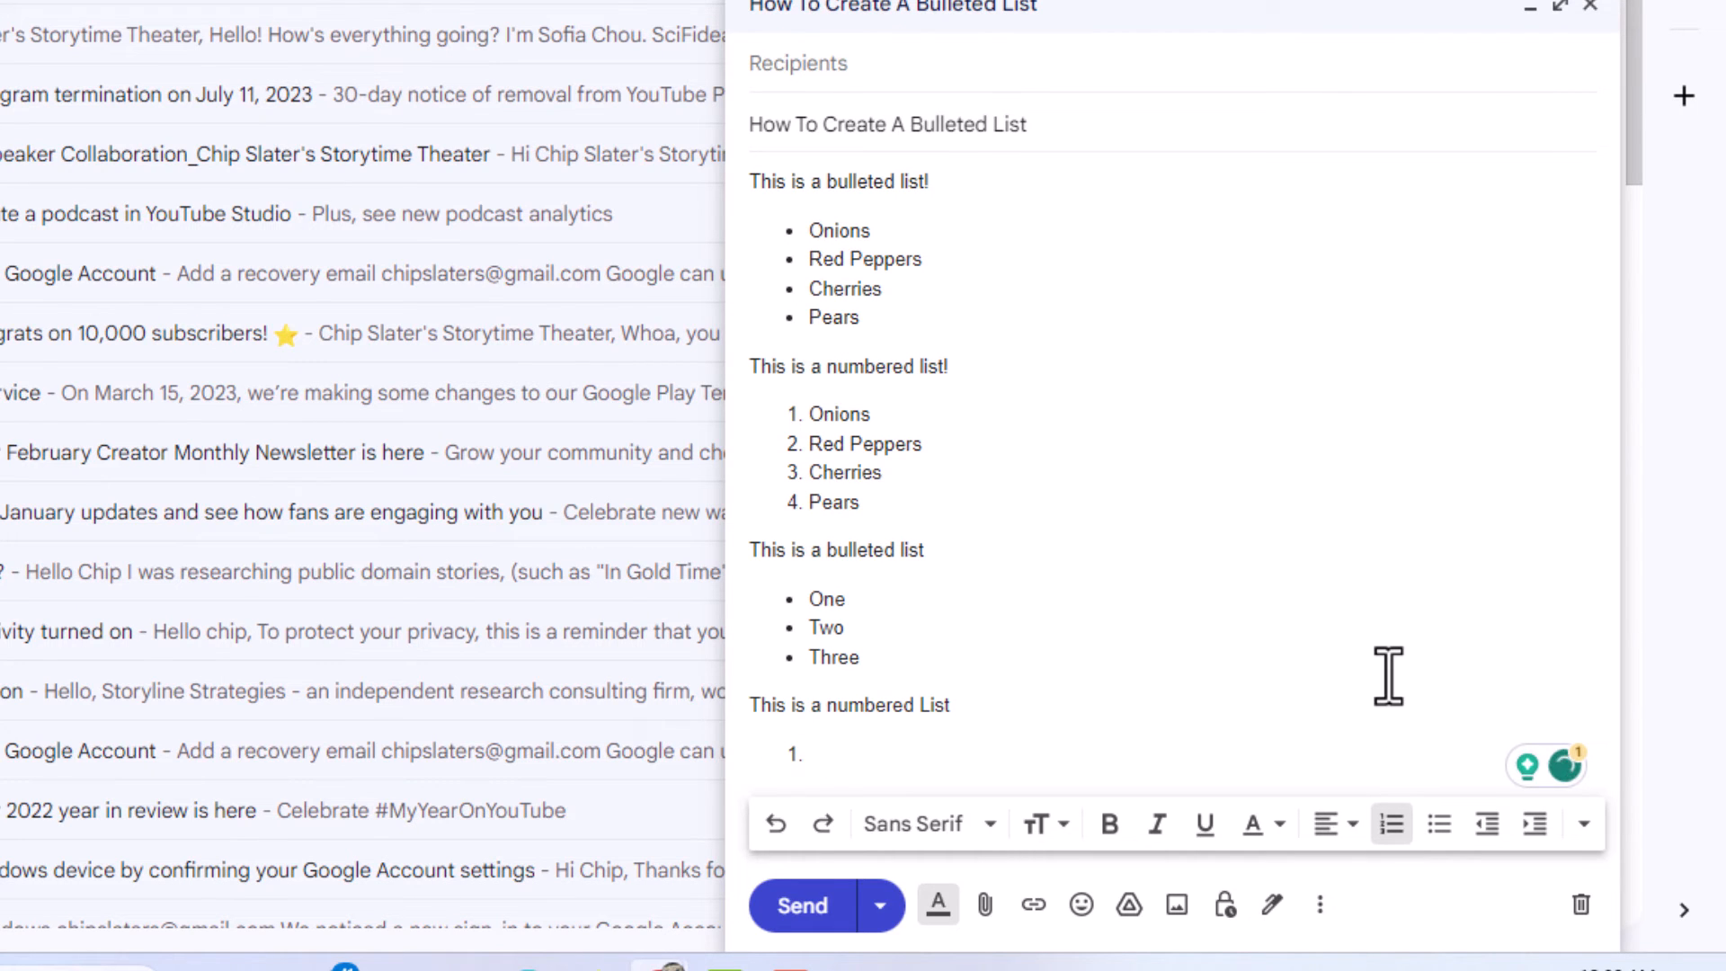
{"action": "type", "text": "One"}
{"action": "key", "text": "Return"}
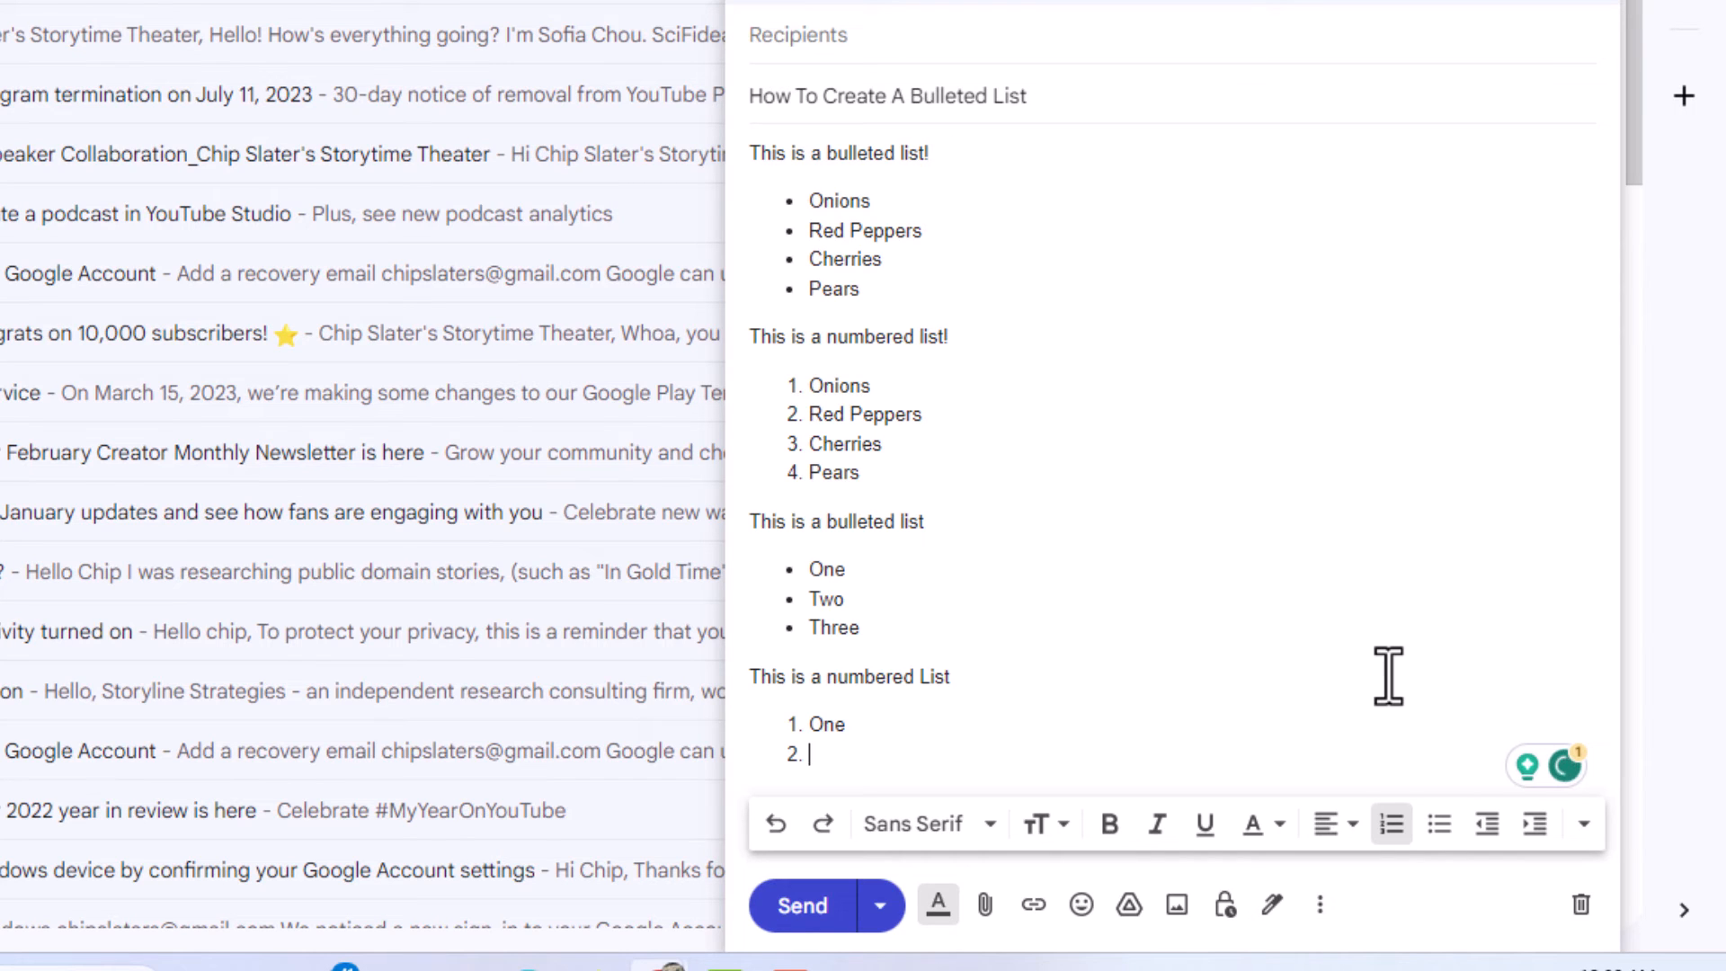
{"action": "type", "text": "Two"}
{"action": "key", "text": "Return"}
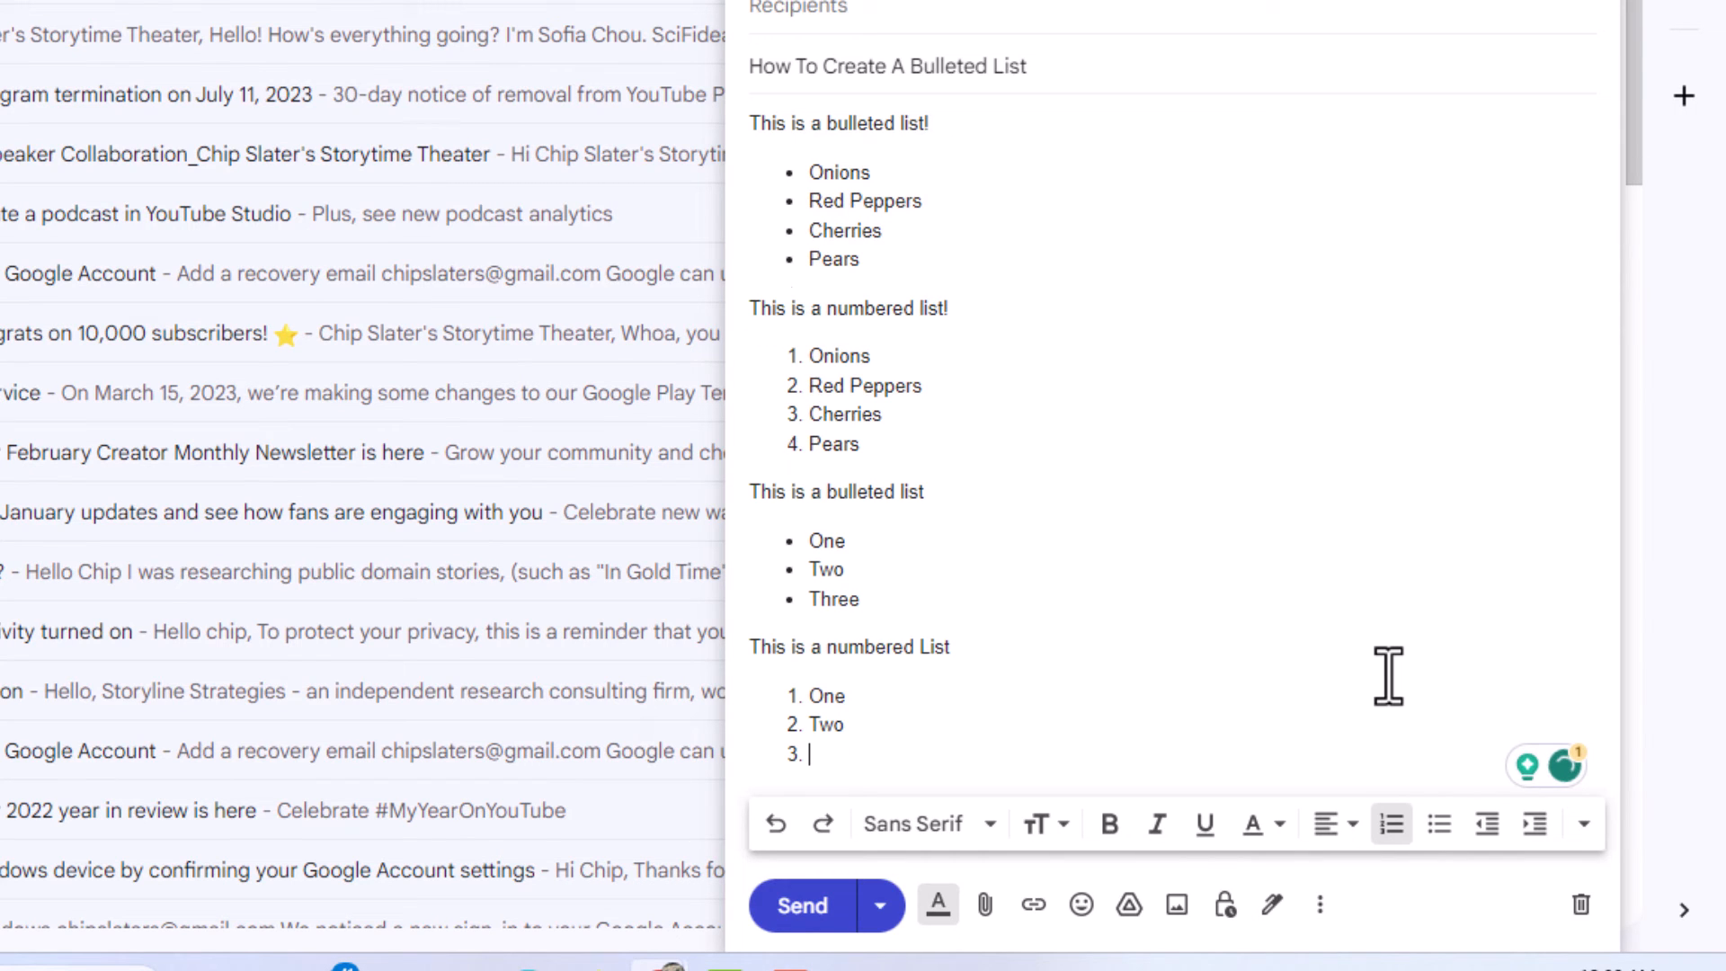
{"action": "type", "text": "Three"}
{"action": "key", "text": "Return"}
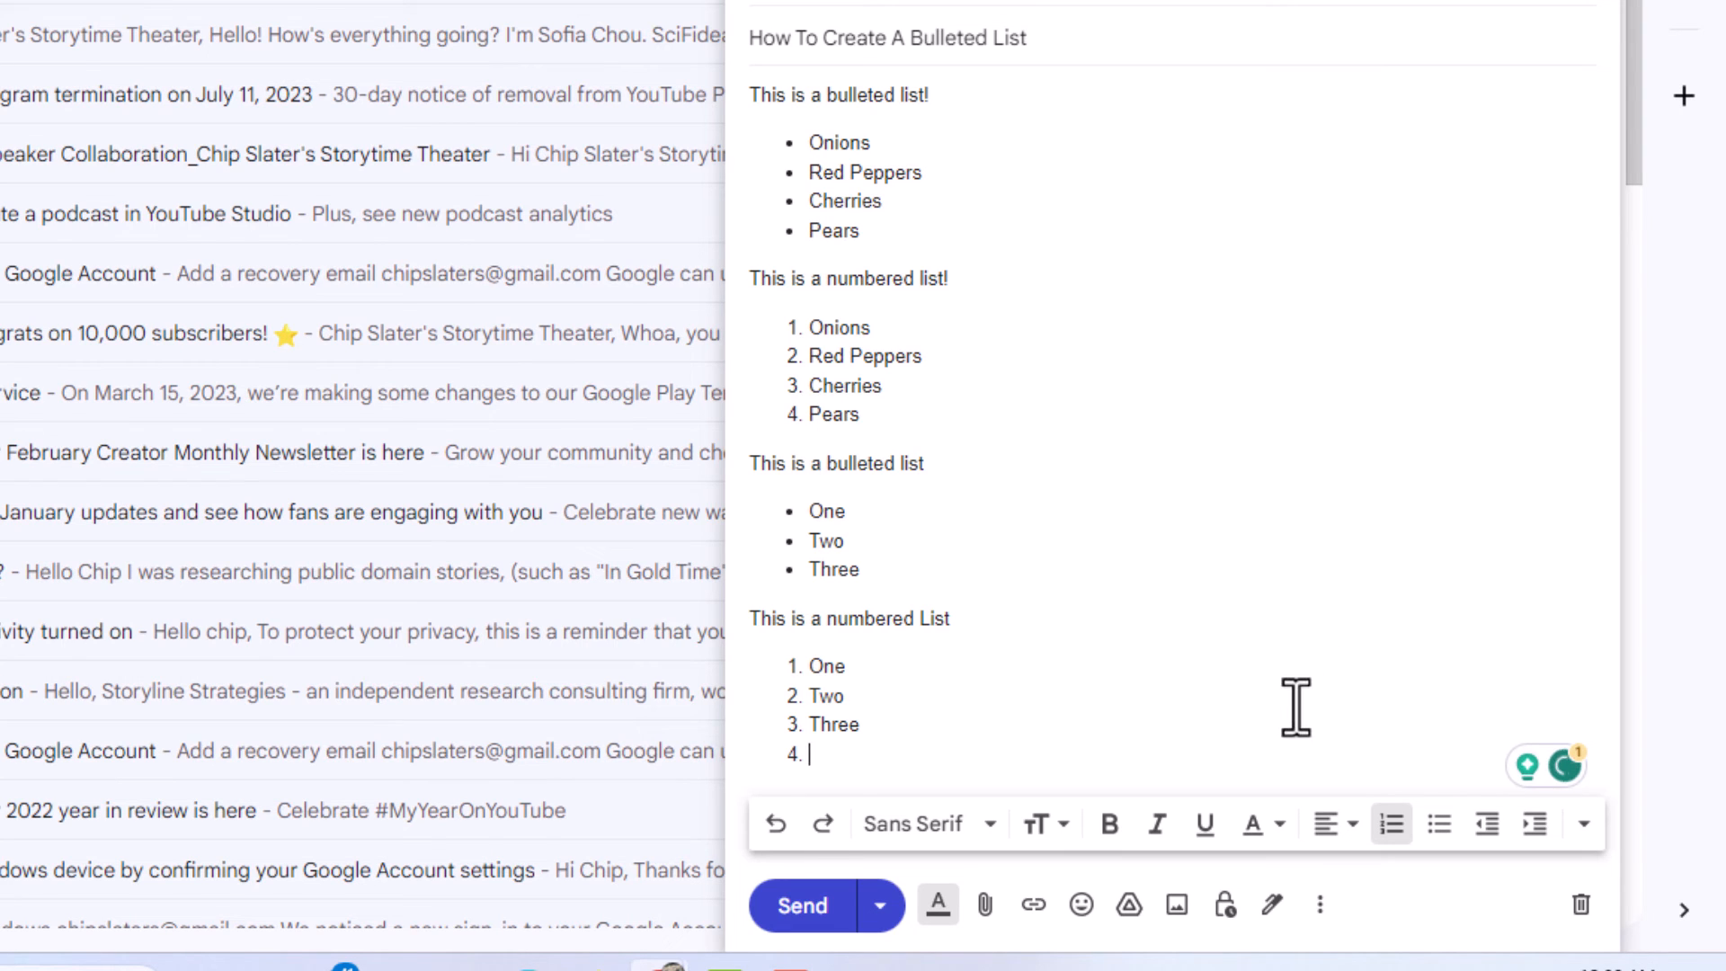
{"action": "left_click", "coordinate": [1391, 825]}
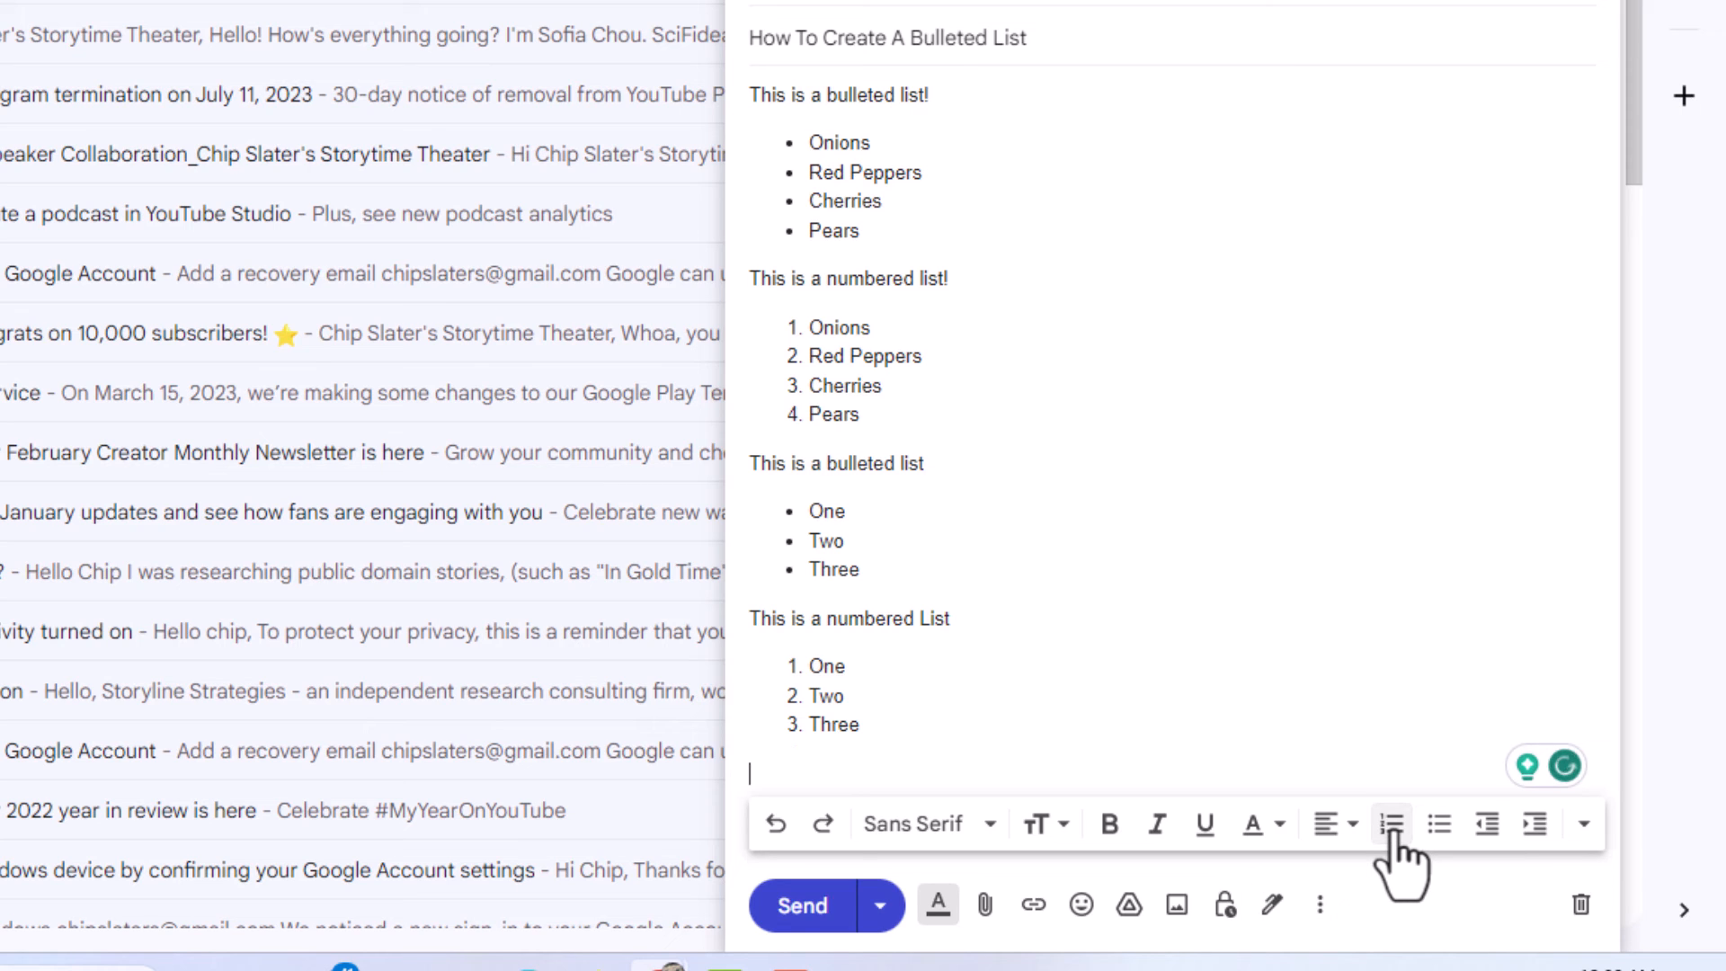